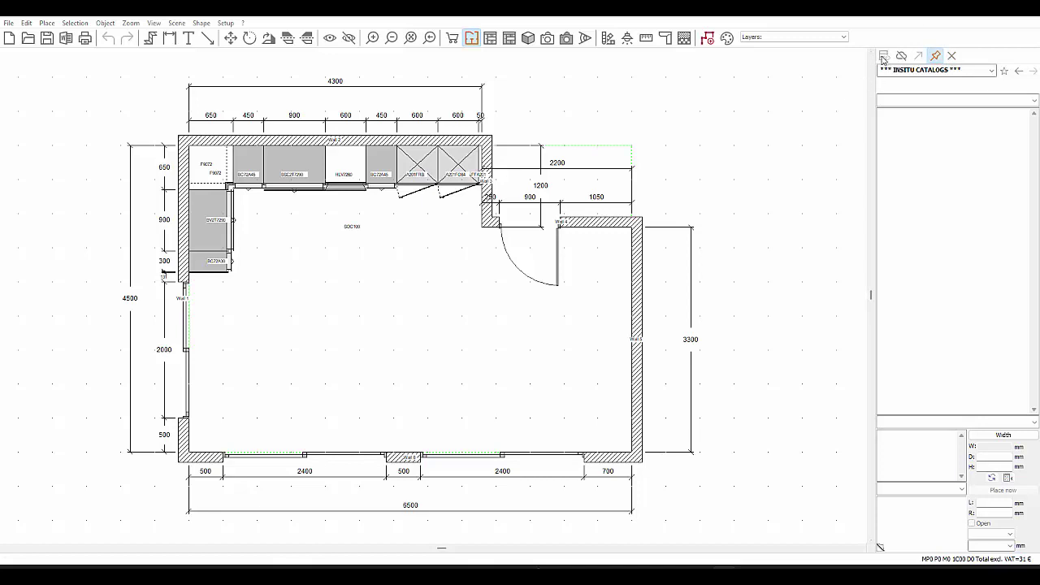
# Find the integrated dishwasher door from the plan in the kitchen catalogue and compare its illustrated and text-list views.
pyautogui.click(345, 177)
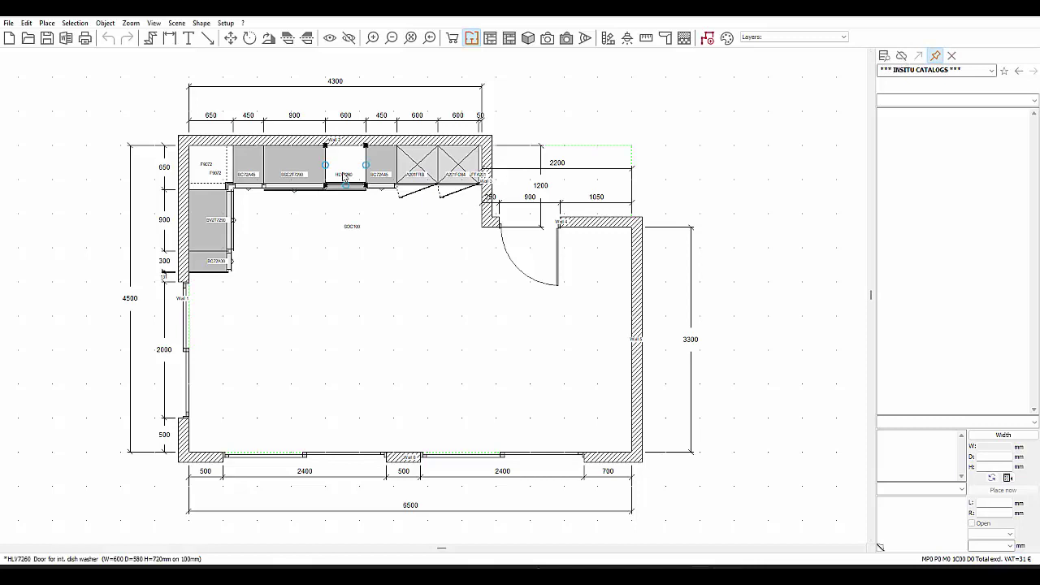
pyautogui.click(884, 56)
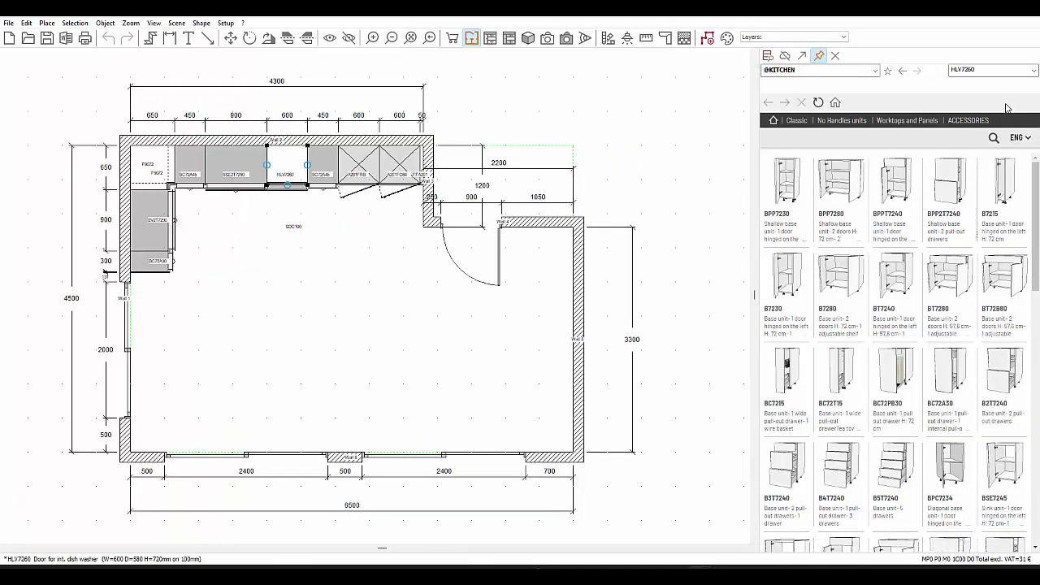
pyautogui.doubleClick(983, 70)
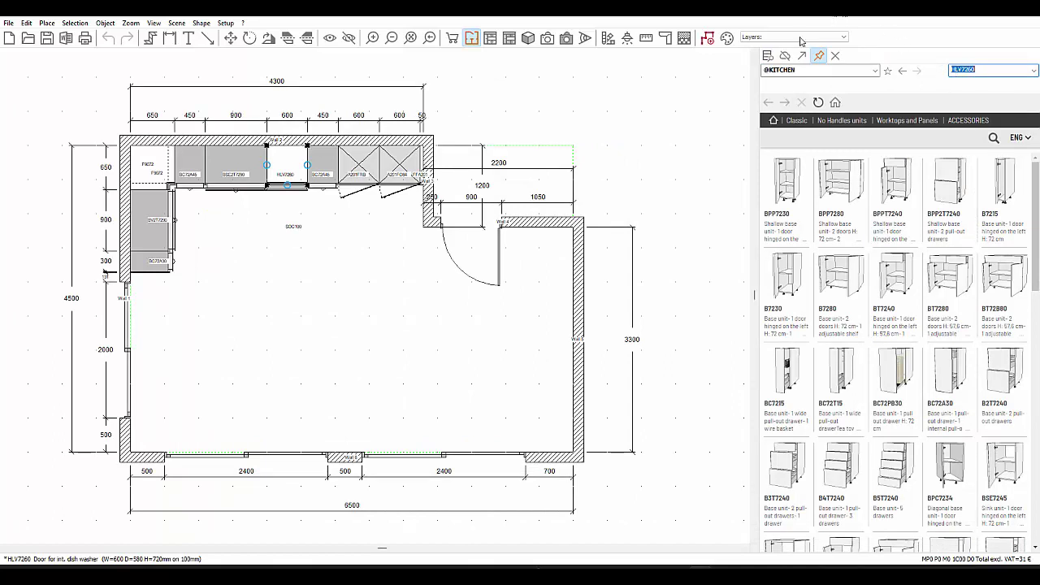
pyautogui.click(786, 57)
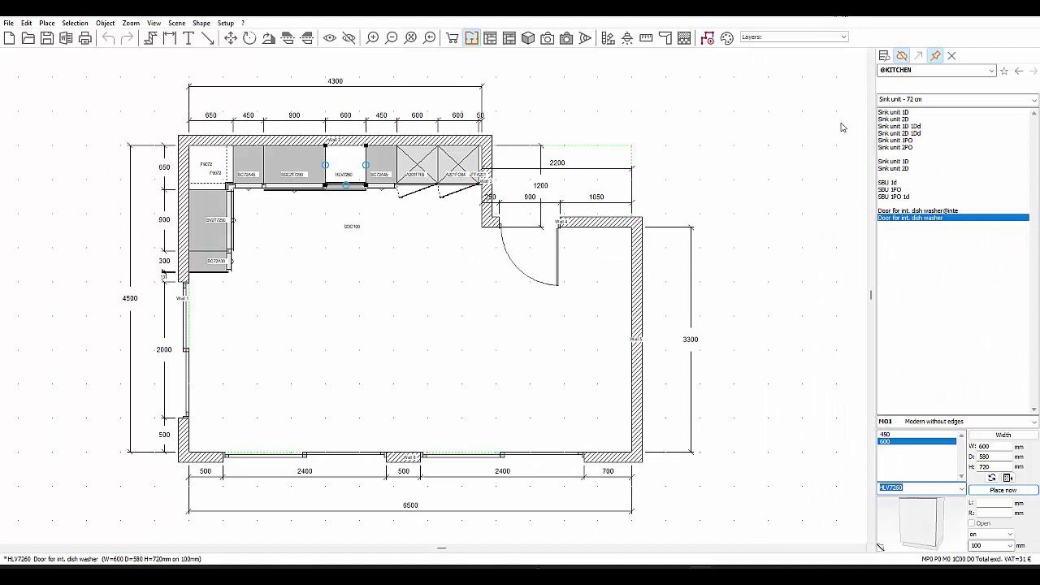
pyautogui.click(901, 57)
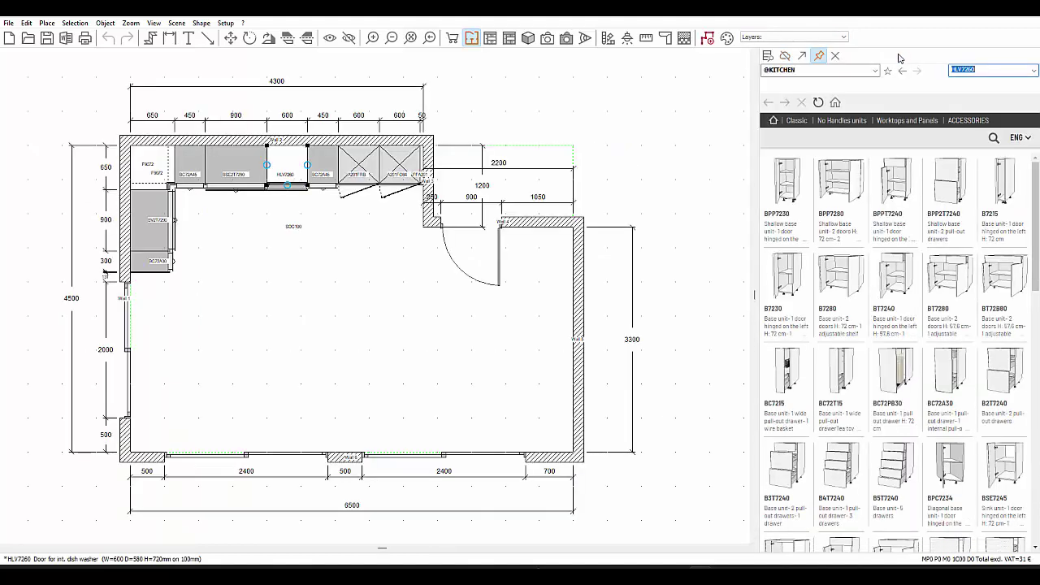
# Detach the catalogue into a separate window, reposition it, and dock it again.
pyautogui.click(802, 55)
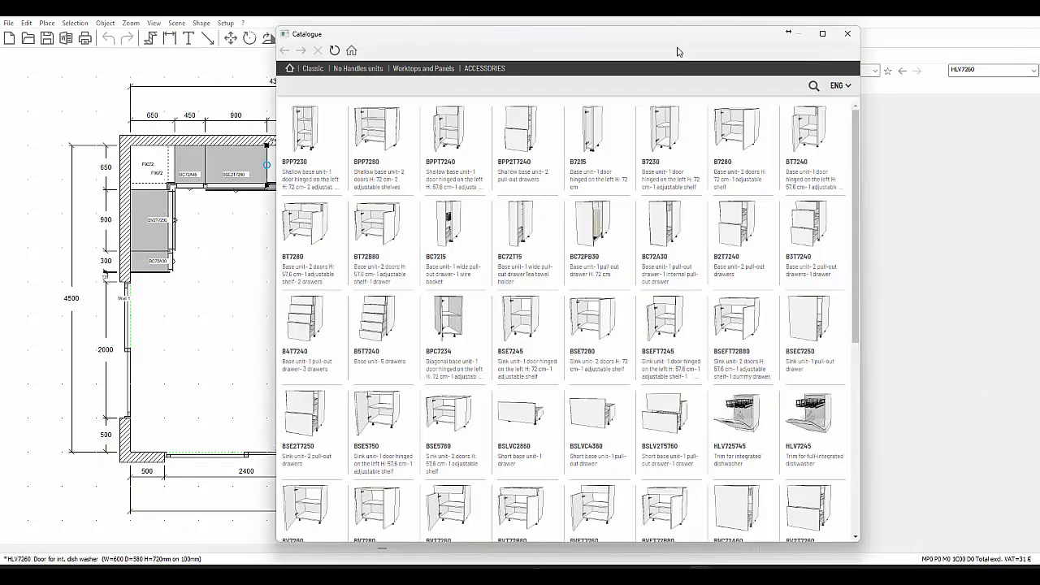
pyautogui.moveTo(610, 48); pyautogui.dragTo(561, 65)
pyautogui.click(801, 55)
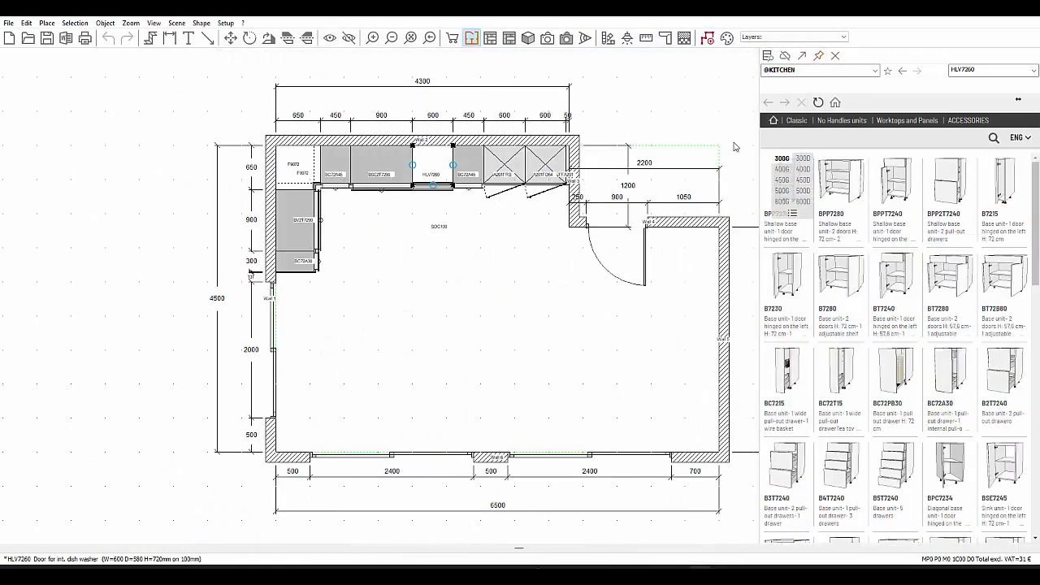
# Pin the catalogue panel beside the plan, then close and reopen it.
pyautogui.moveTo(1030, 293)
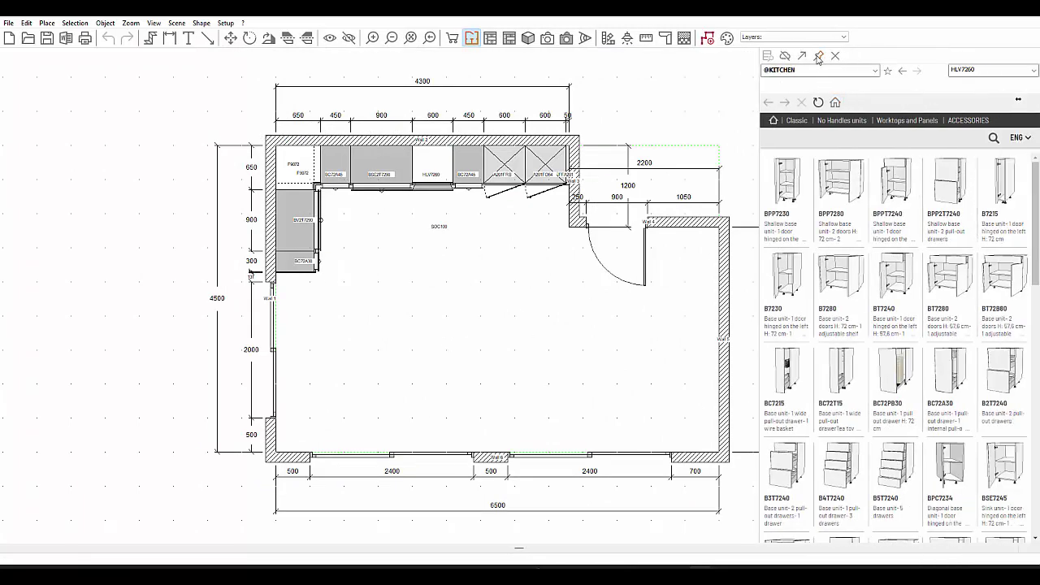
pyautogui.click(819, 55)
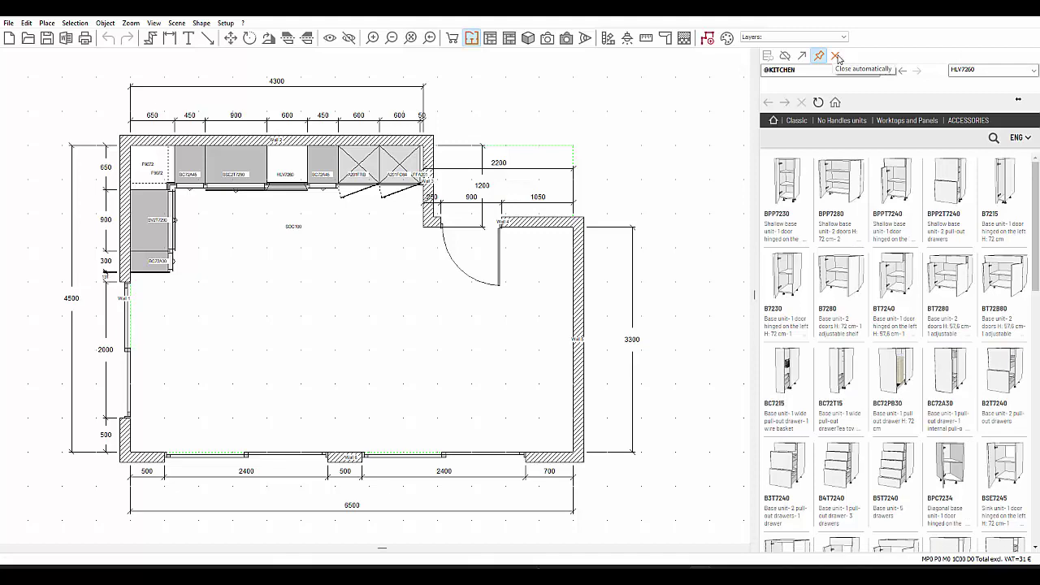
pyautogui.click(837, 56)
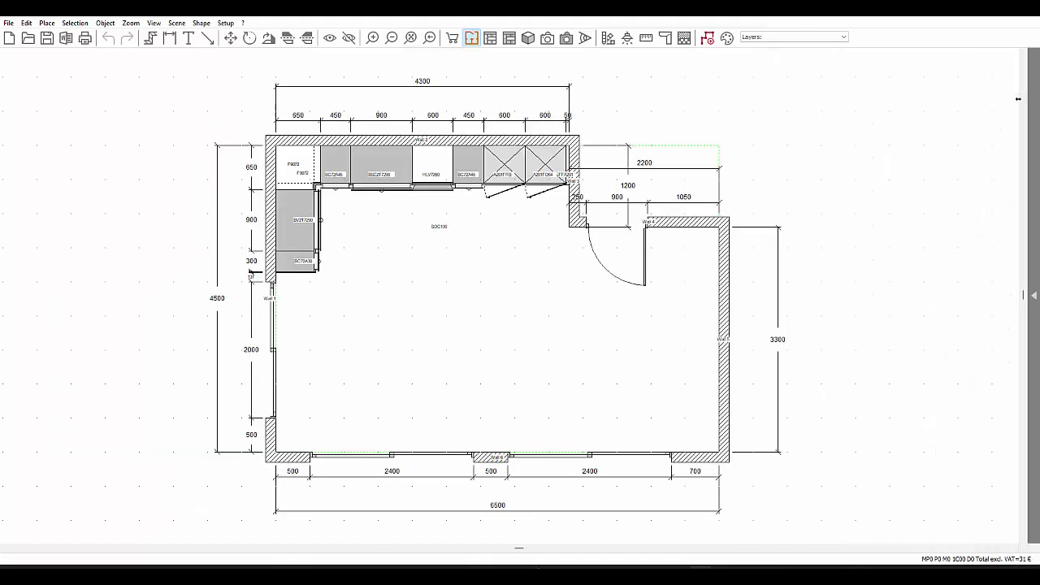
pyautogui.click(819, 56)
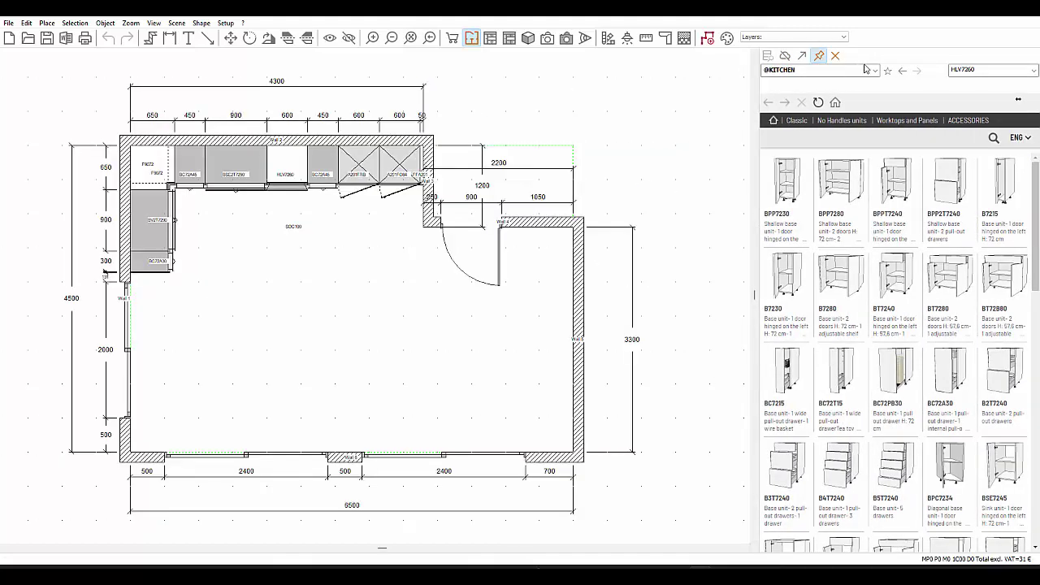
pyautogui.click(875, 69)
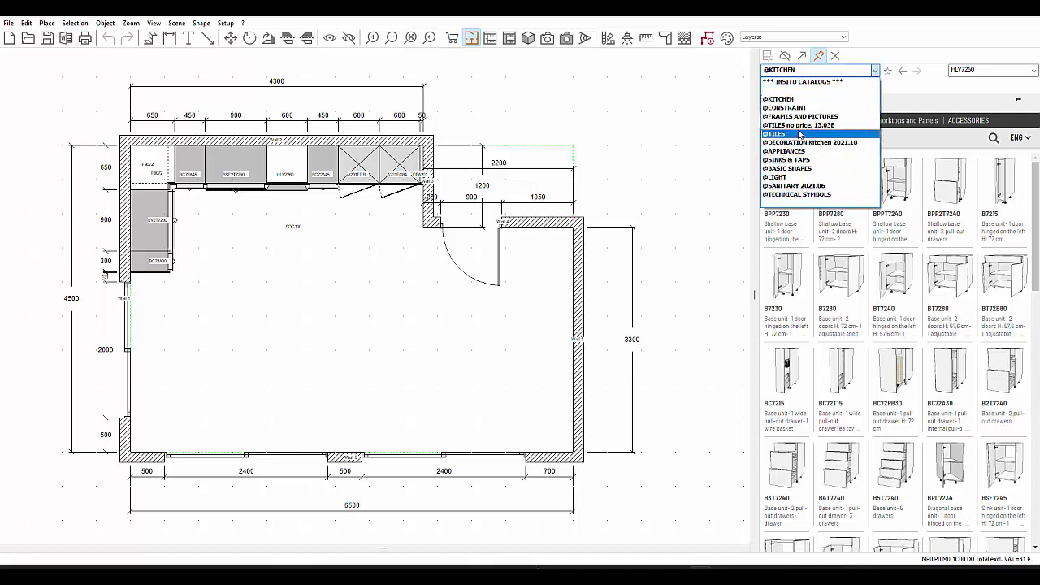
pyautogui.click(796, 107)
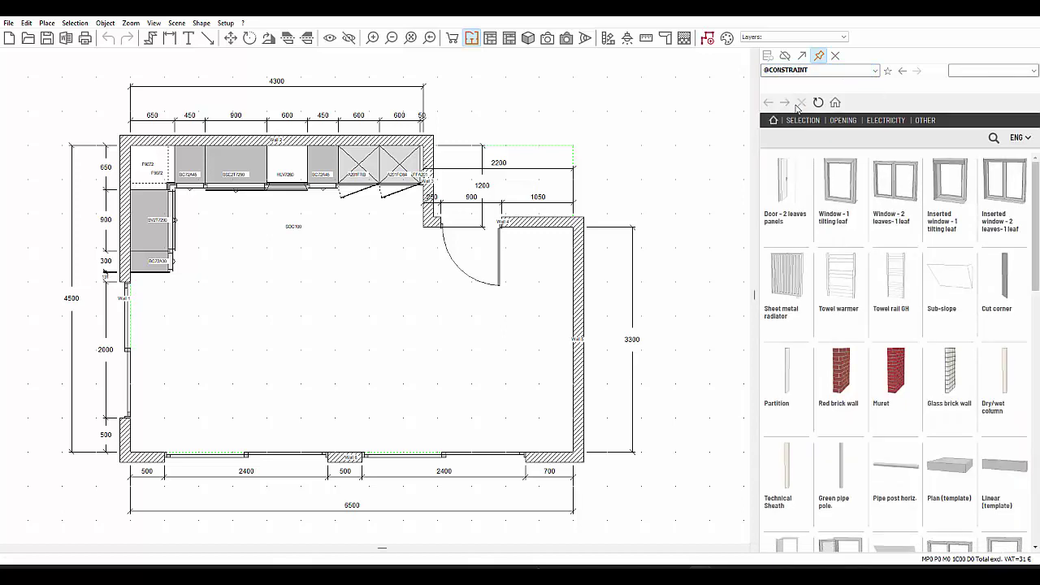
pyautogui.click(887, 70)
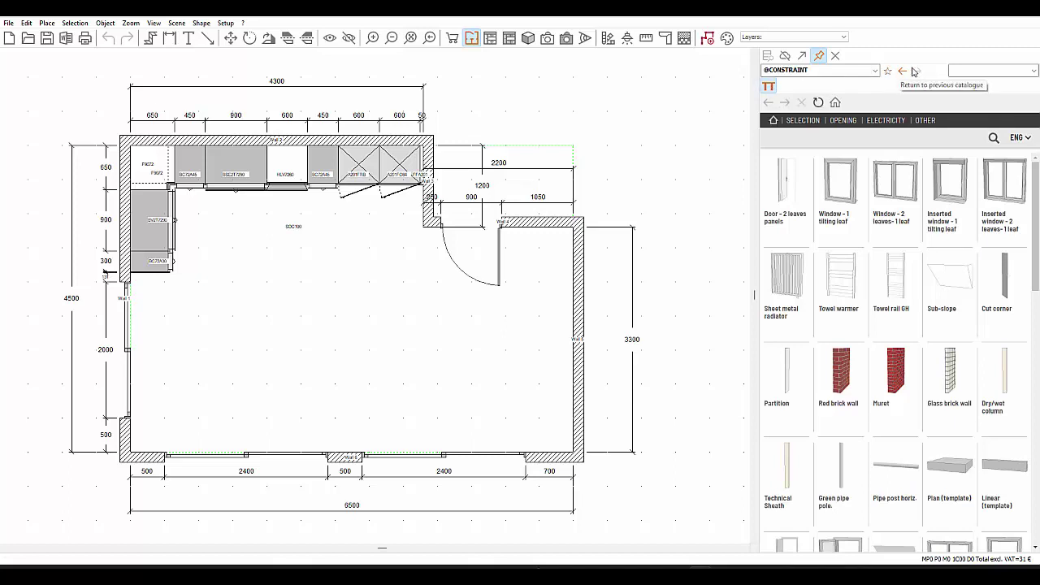
pyautogui.click(962, 70)
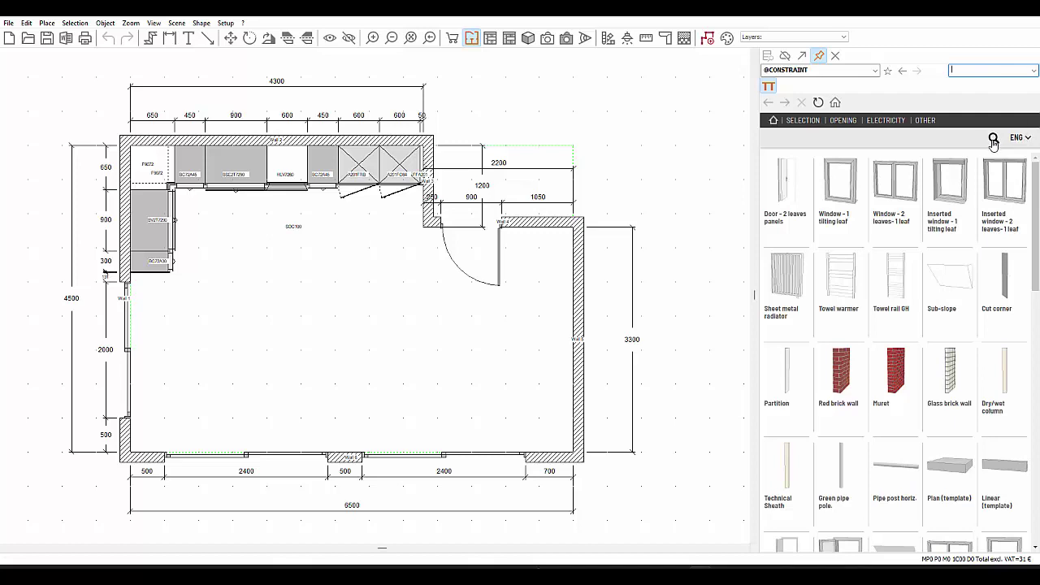
pyautogui.click(842, 122)
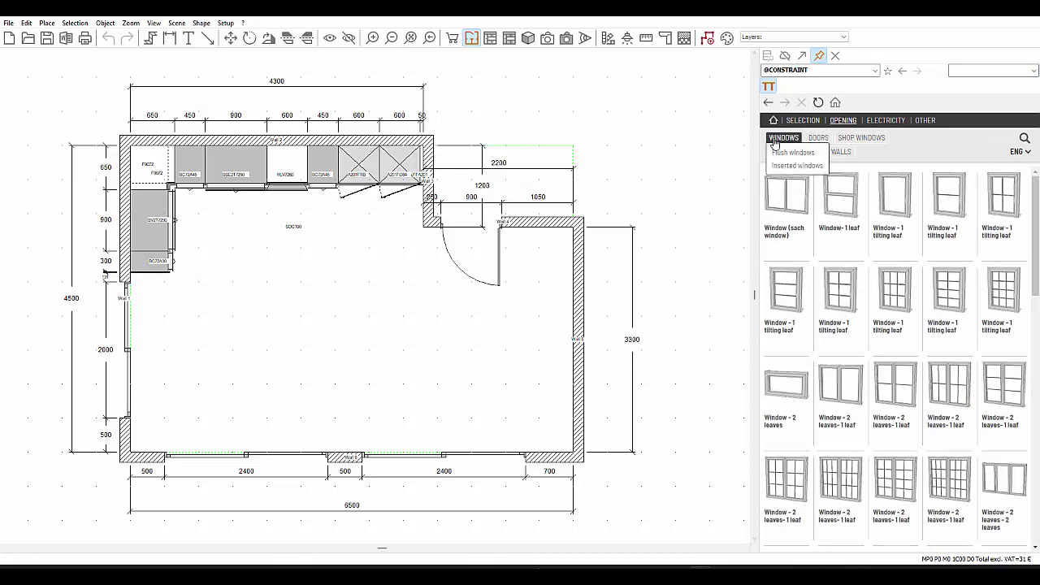
pyautogui.click(784, 154)
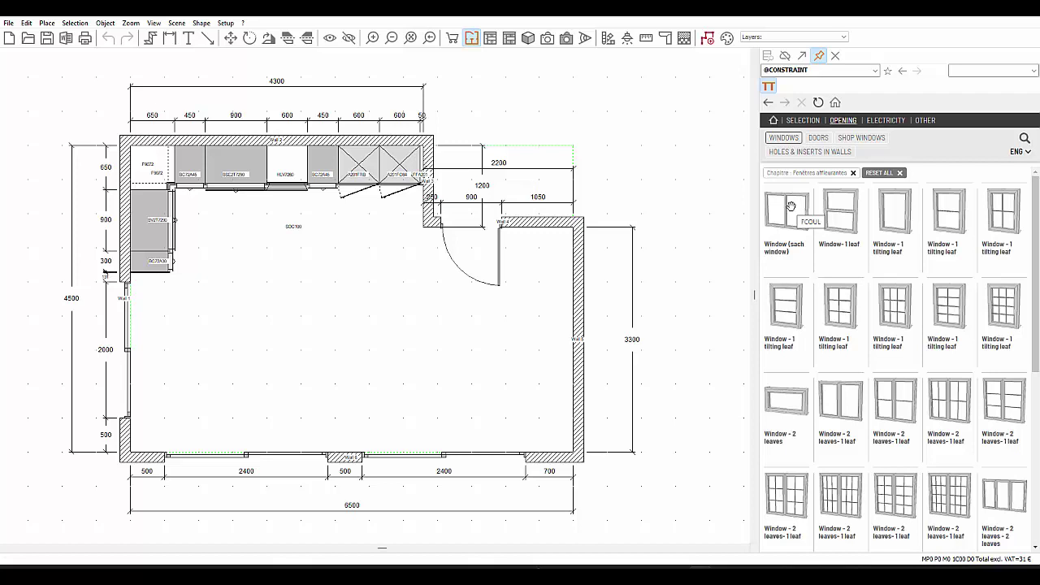
pyautogui.click(784, 57)
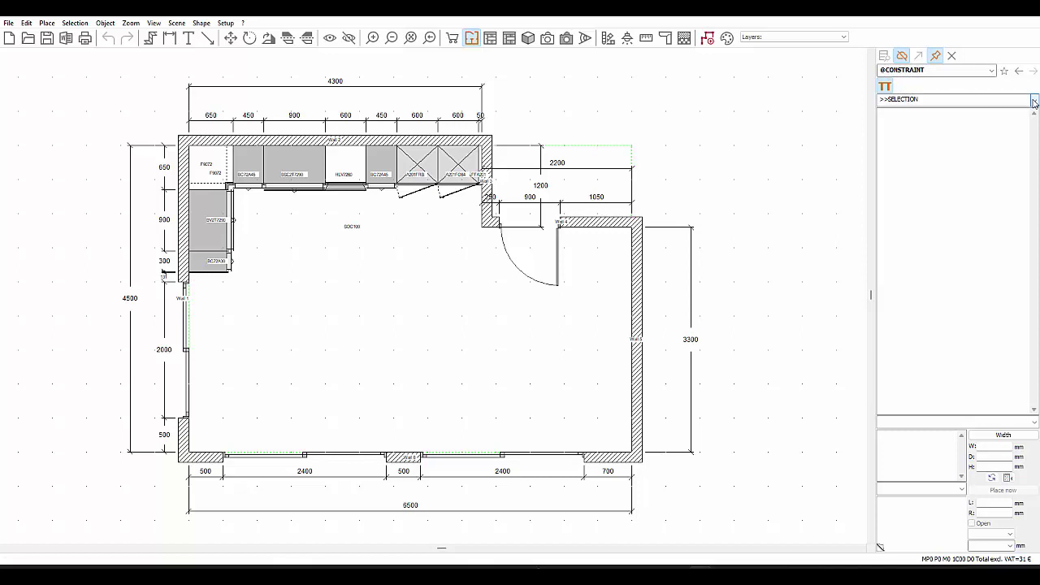
pyautogui.click(991, 70)
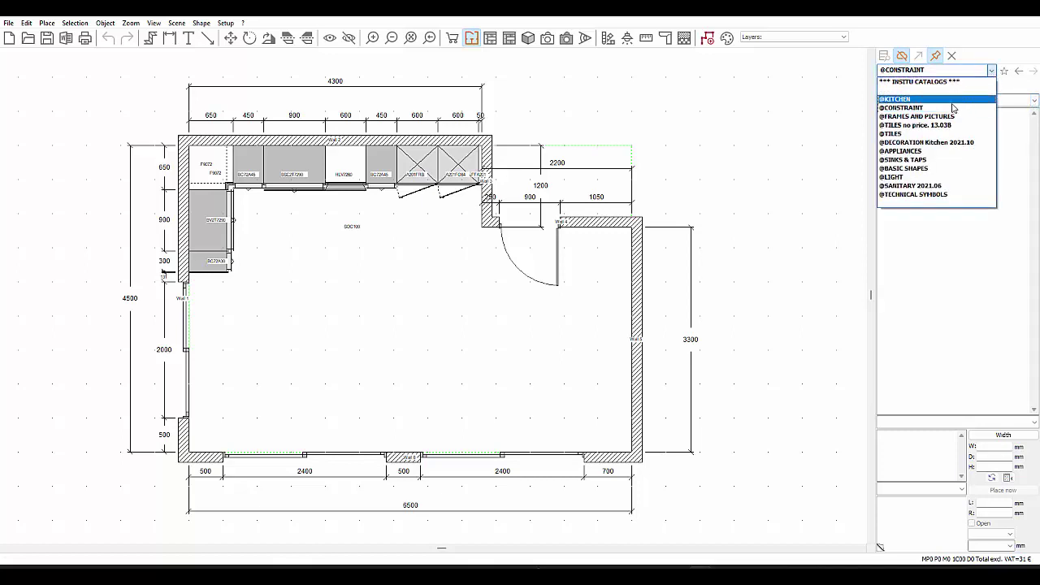
pyautogui.click(954, 108)
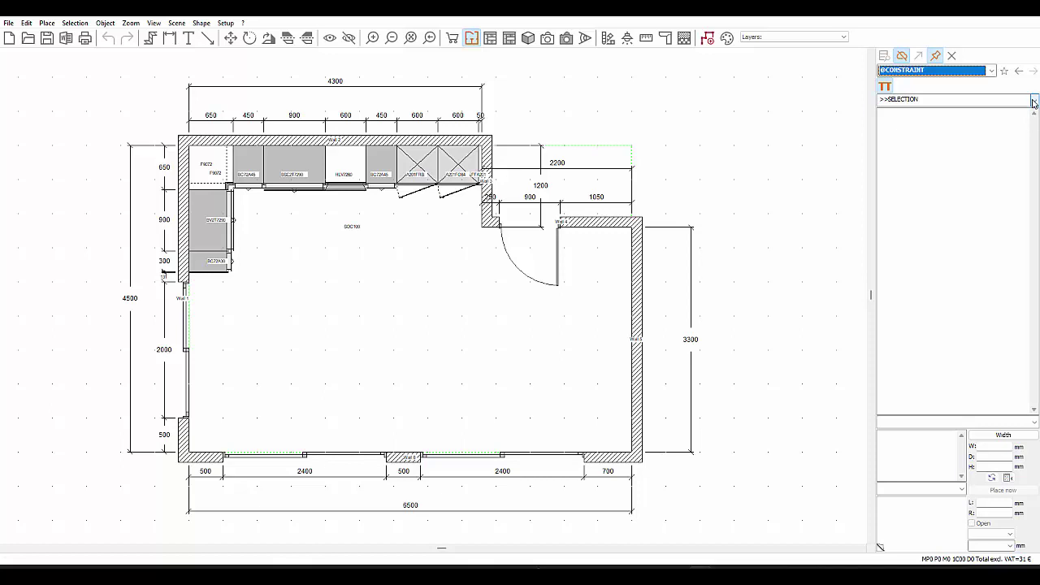
# Open the WITHOUT FACADE door chapter and choose the plain Door 1V model.
pyautogui.click(1033, 101)
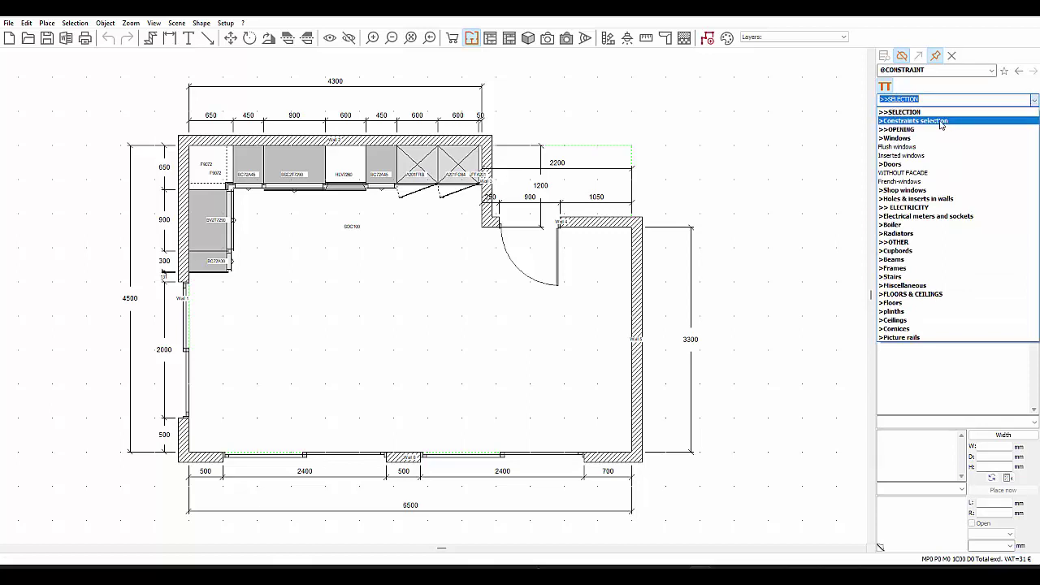
pyautogui.click(908, 174)
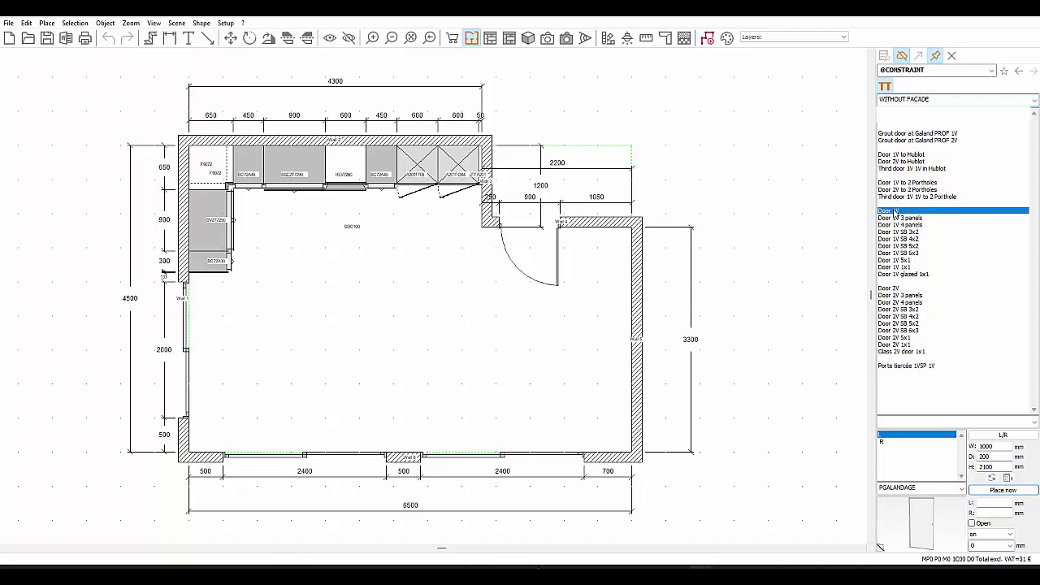
pyautogui.click(895, 213)
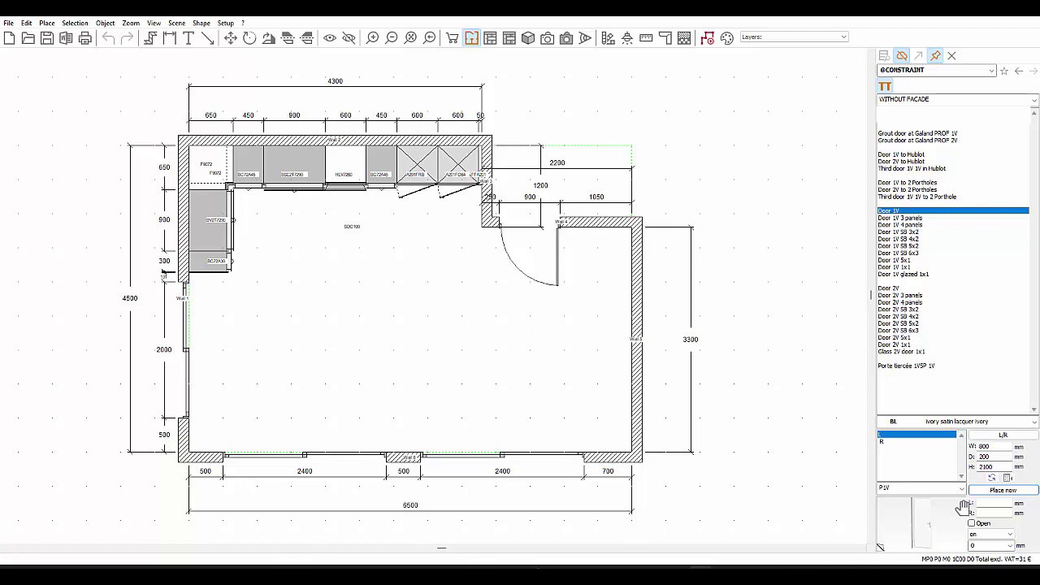
pyautogui.doubleClick(911, 489)
pyautogui.click(934, 99)
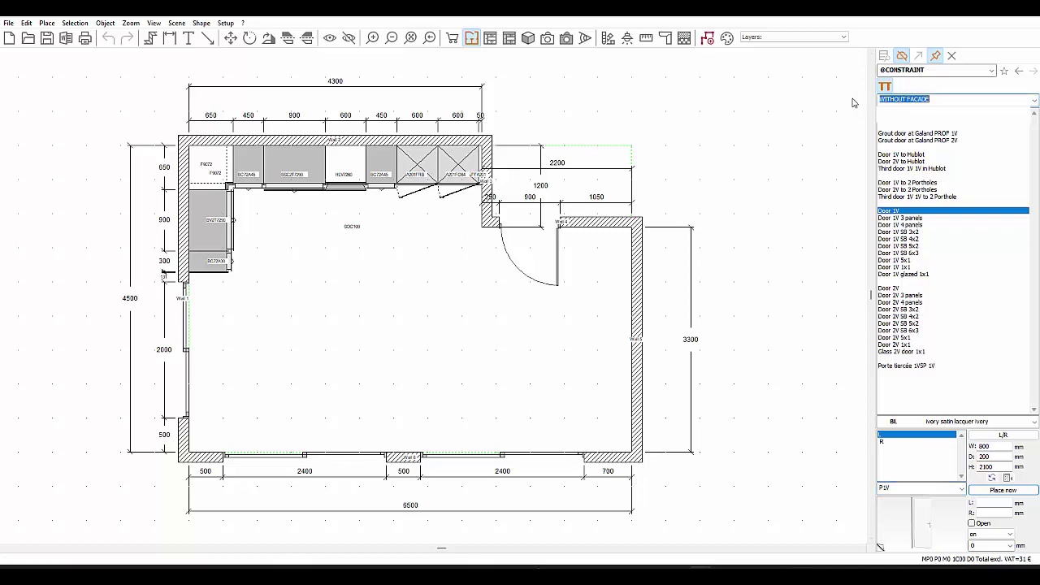
pyautogui.write('d')
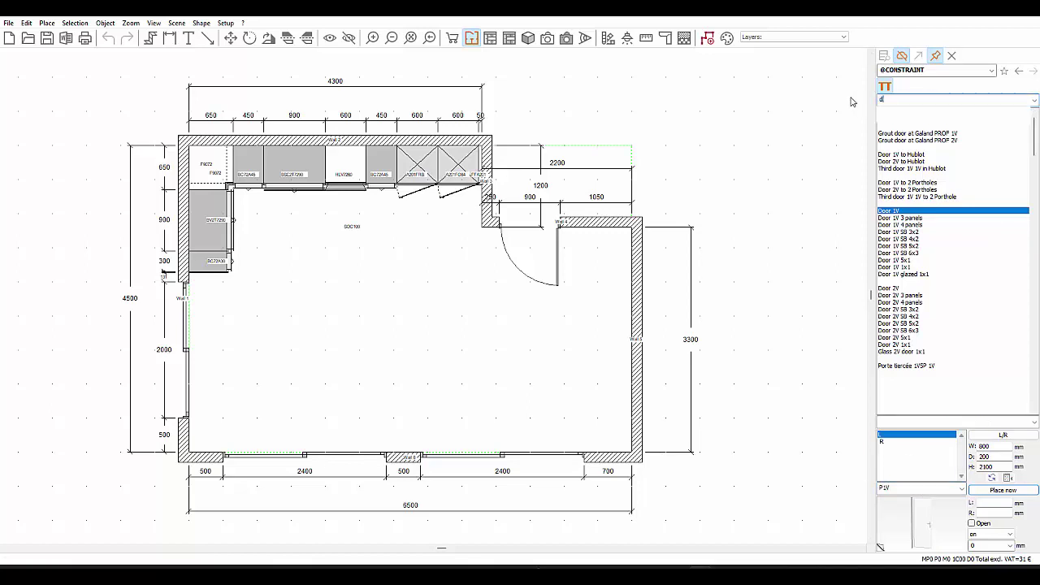
pyautogui.write('oor 1v')
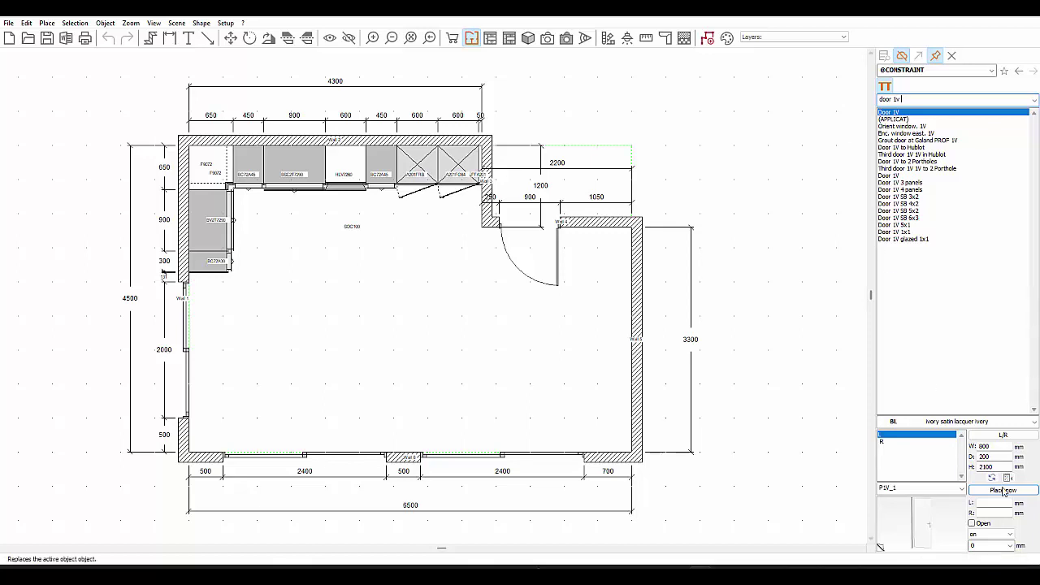
pyautogui.doubleClick(994, 448)
pyautogui.doubleClick(1000, 457)
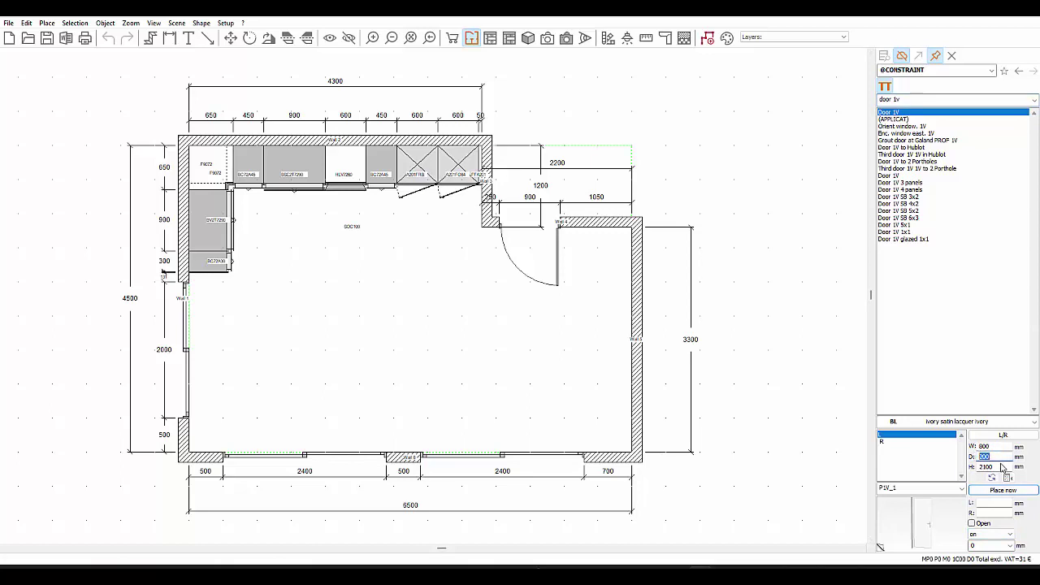
pyautogui.click(923, 98)
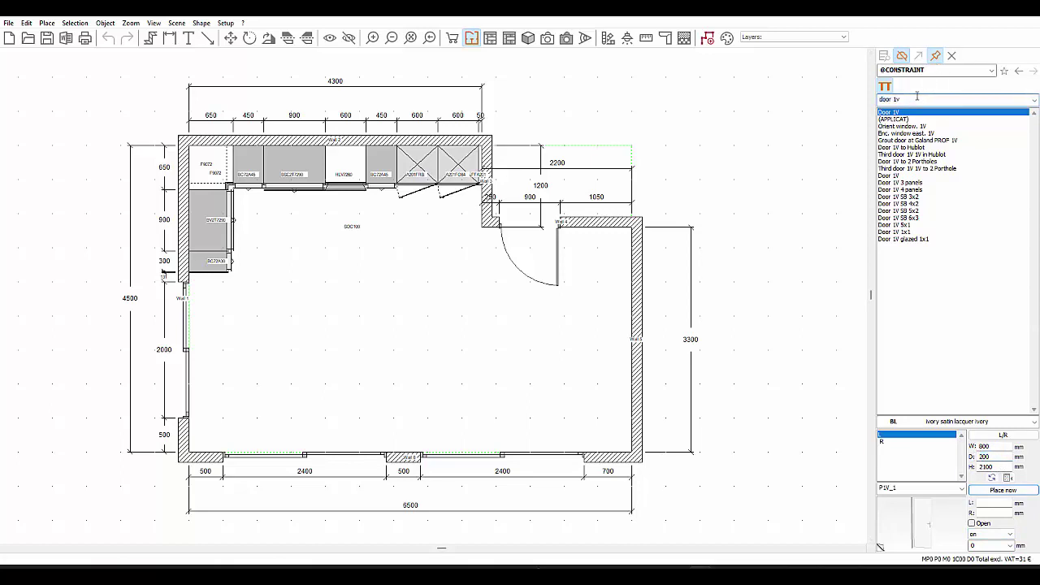
pyautogui.write('800')
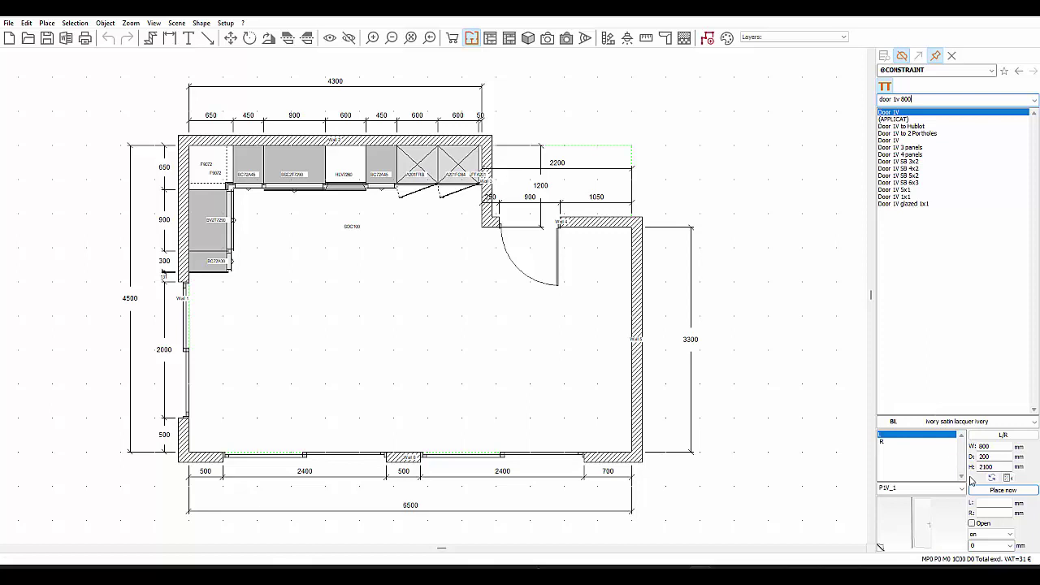
# Review the chosen door's hinge-side choices, width, depth, height and left-distance settings.
pyautogui.click(988, 447)
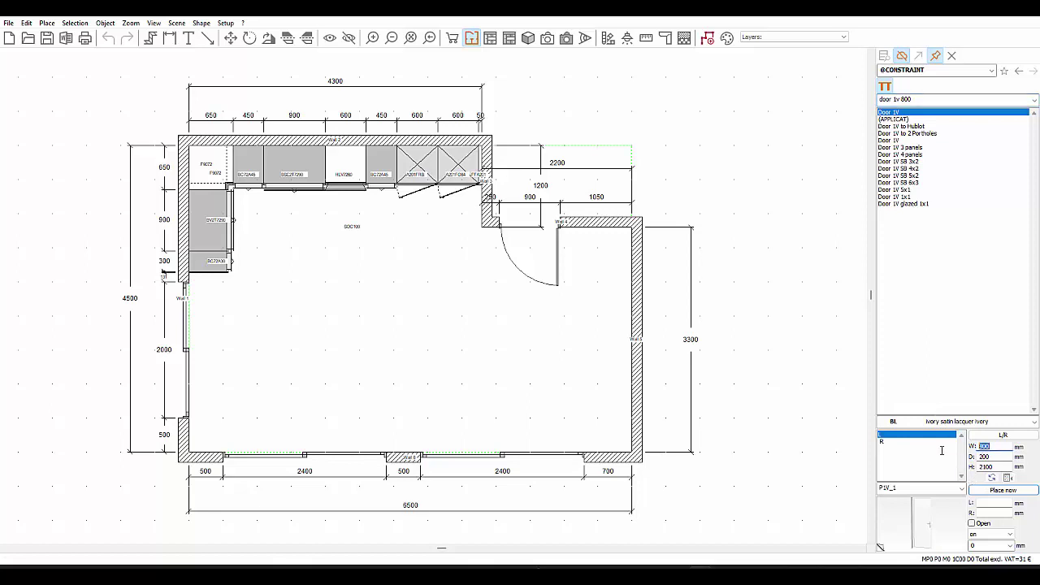
pyautogui.press('Tab')
pyautogui.click(891, 437)
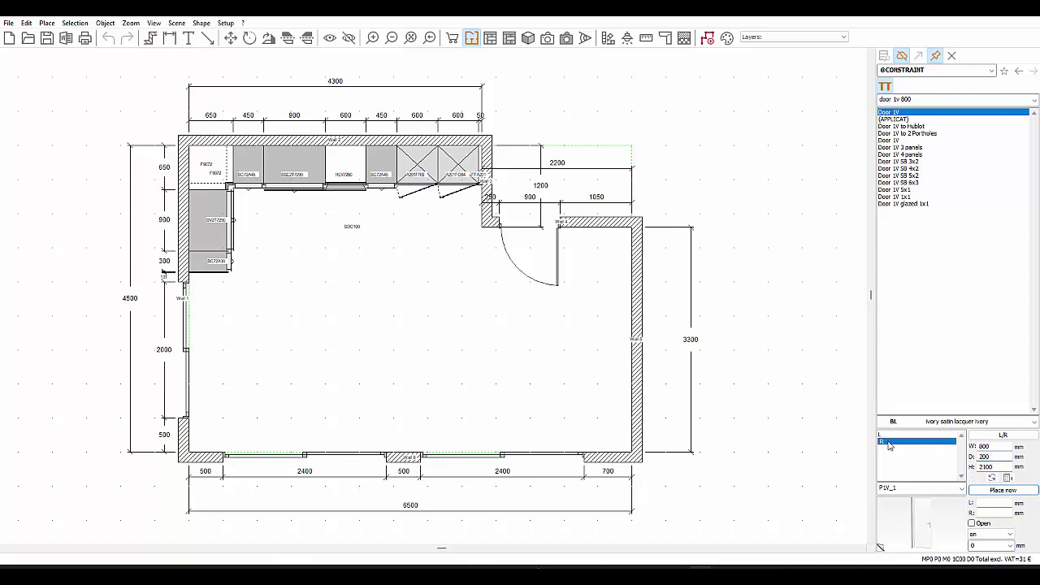
pyautogui.doubleClick(984, 446)
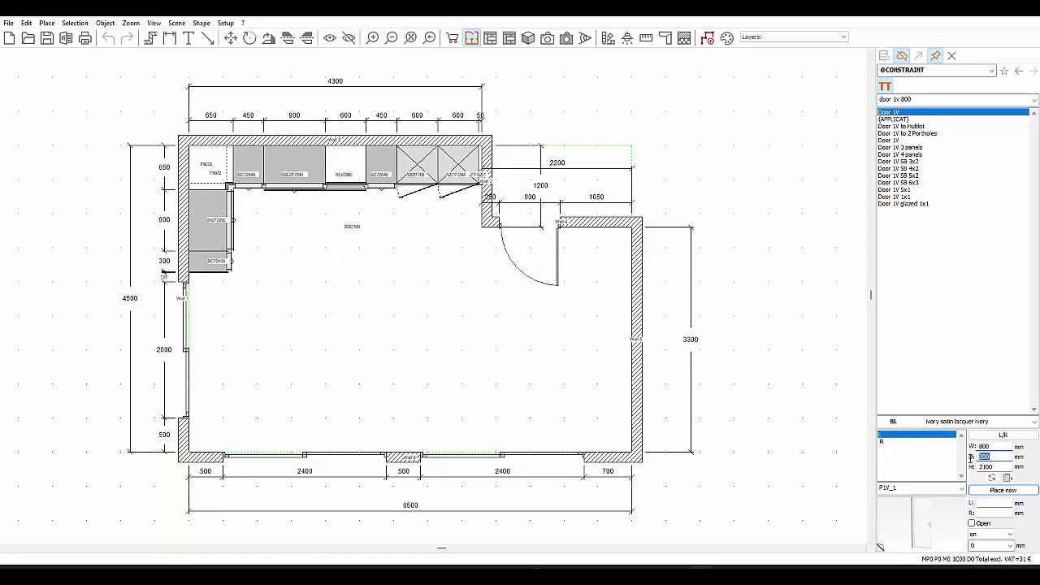
pyautogui.doubleClick(985, 467)
pyautogui.click(986, 503)
pyautogui.click(982, 503)
# Try the door's Open option and its under and on height references, leaving Open off and the reference at on.
pyautogui.click(972, 523)
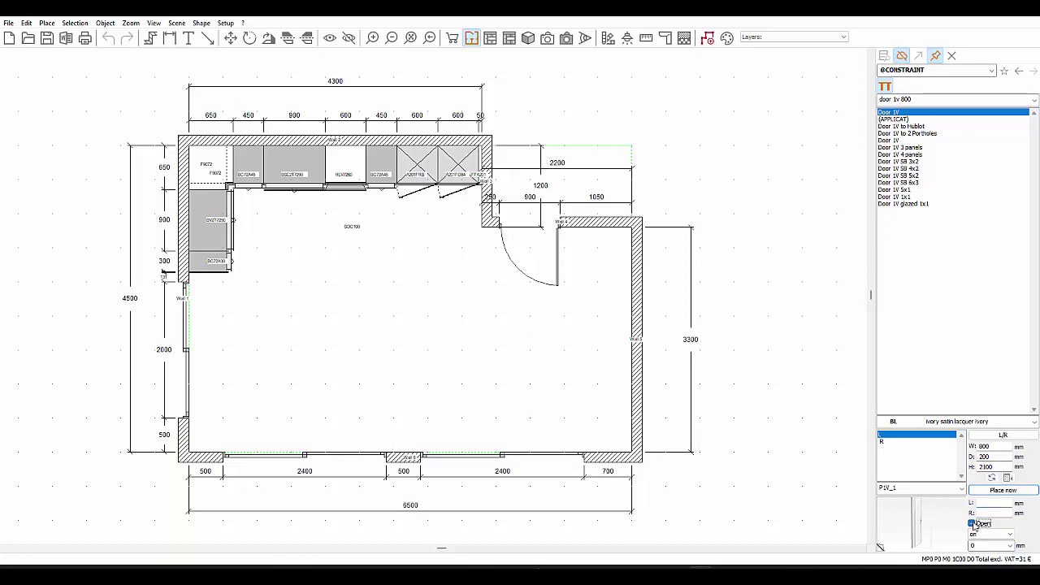
pyautogui.click(973, 524)
pyautogui.click(984, 538)
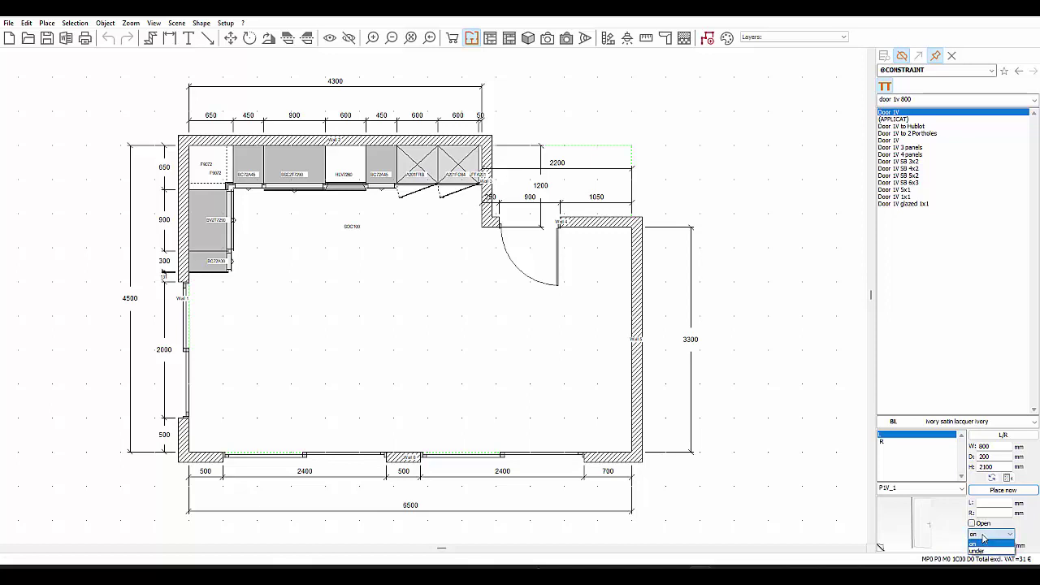
pyautogui.click(985, 553)
pyautogui.click(988, 534)
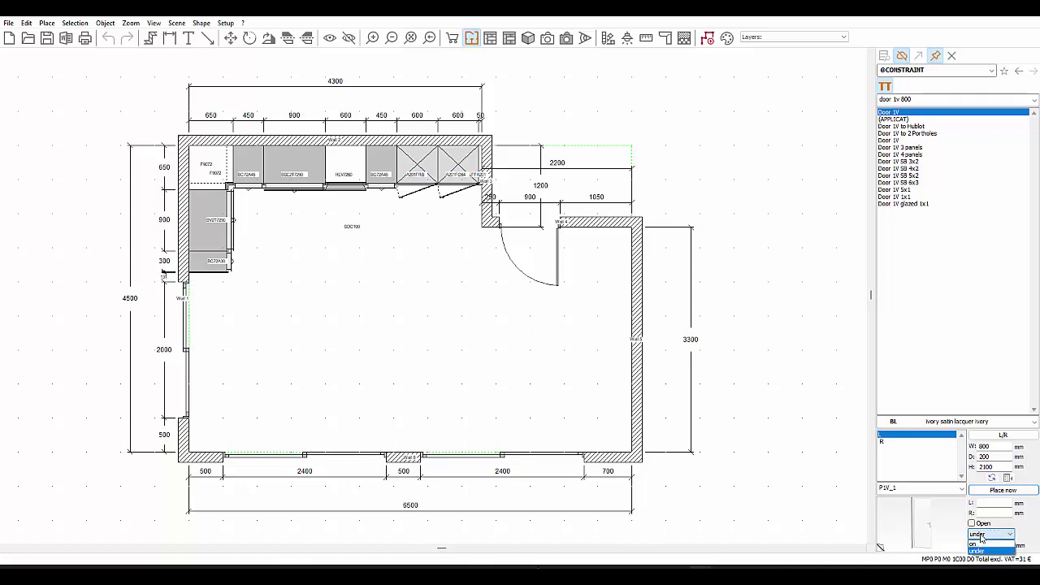
pyautogui.click(981, 545)
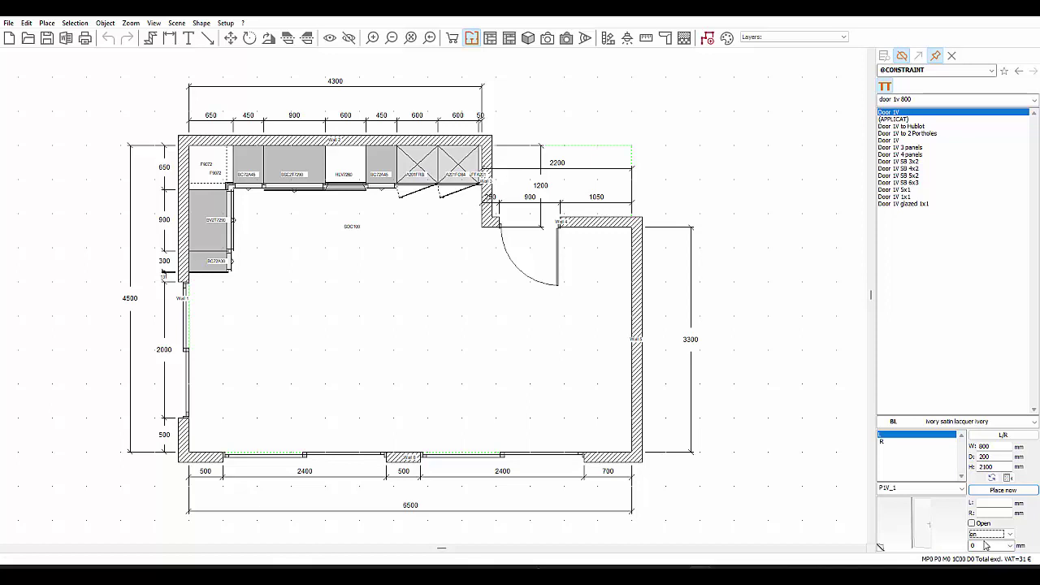
pyautogui.press('Down')
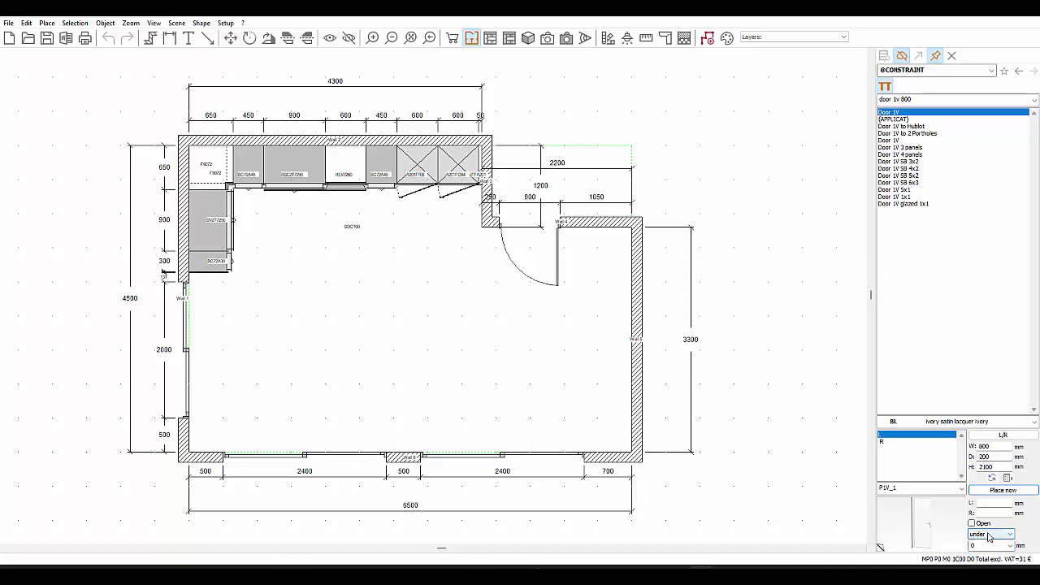
pyautogui.click(995, 535)
pyautogui.click(988, 543)
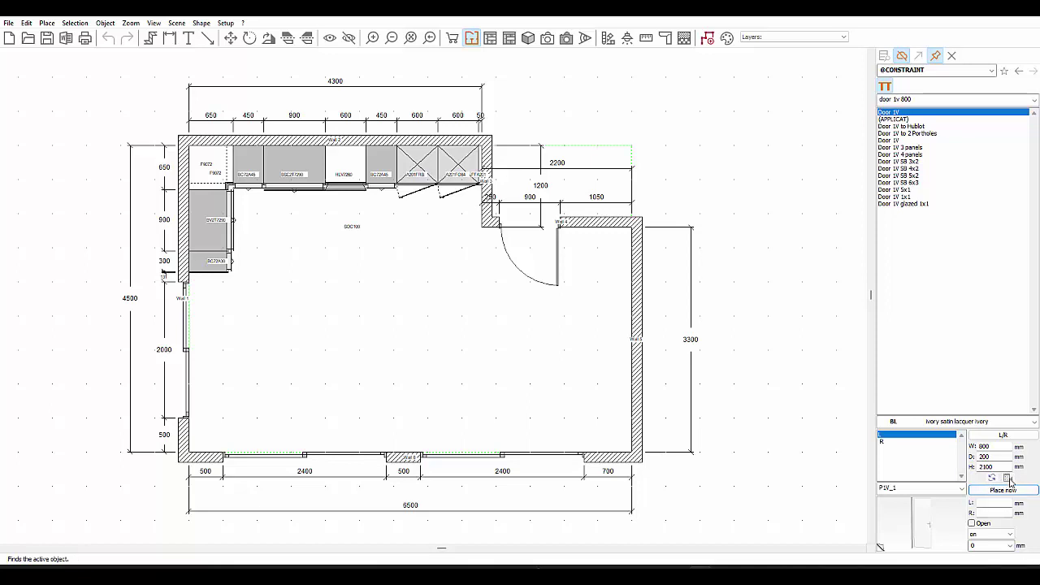
# Find the plan's integrated dishwasher door in the catalogue and replace the tall fridge unit A231FRB with that catalogue item.
pyautogui.click(347, 169)
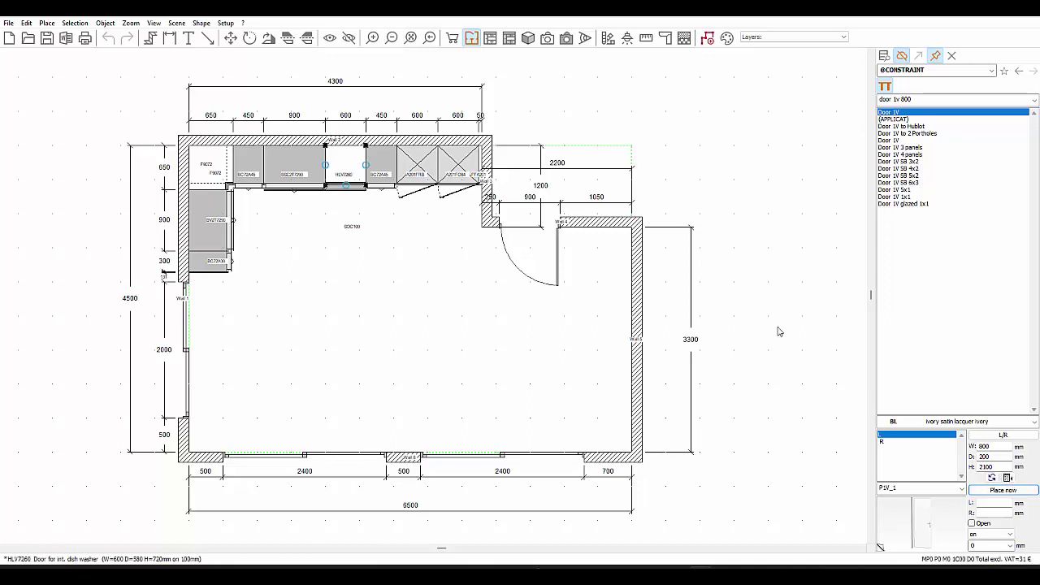
pyautogui.click(1008, 478)
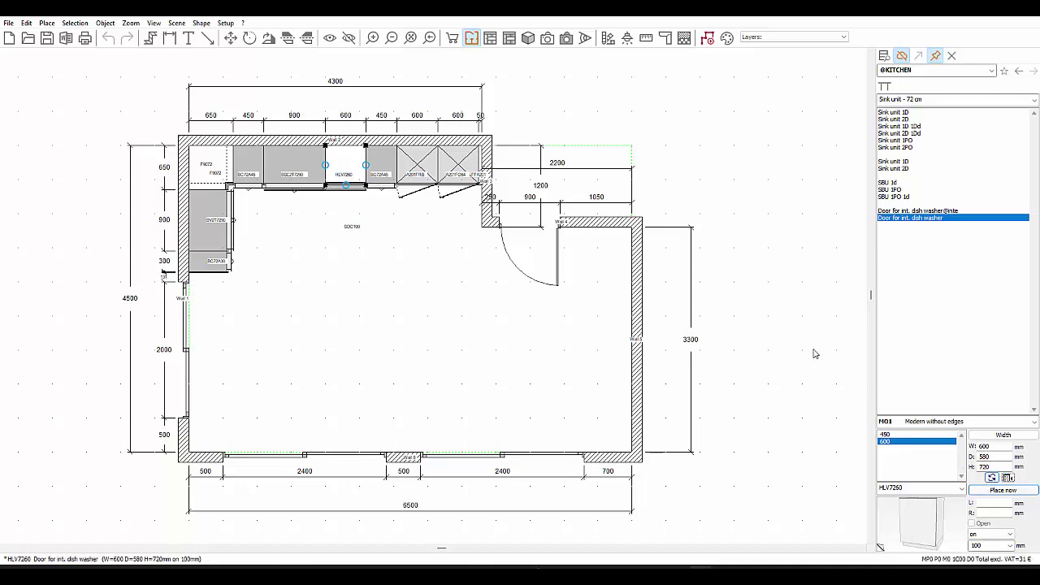
pyautogui.click(426, 180)
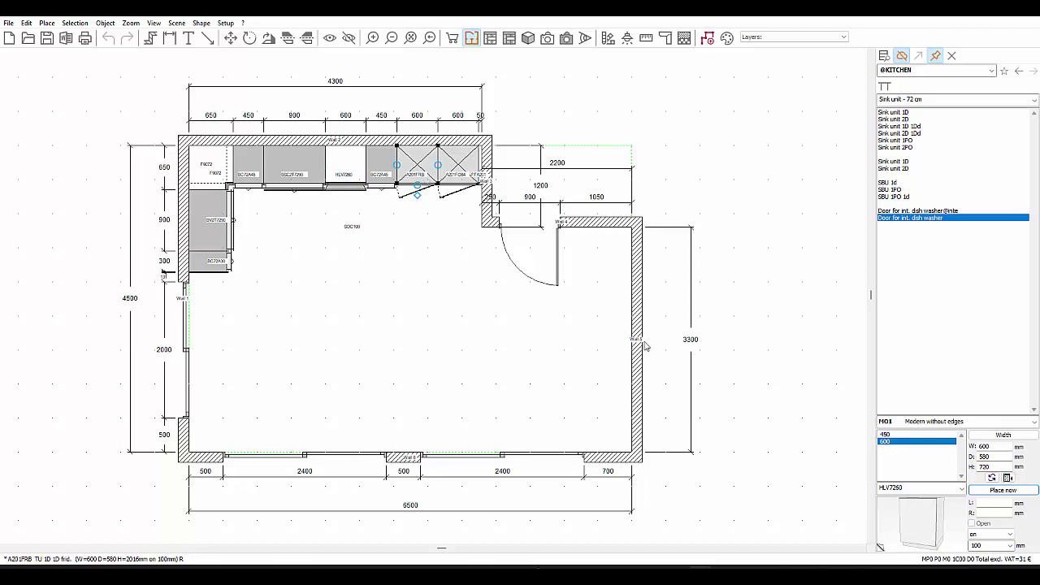
pyautogui.click(992, 478)
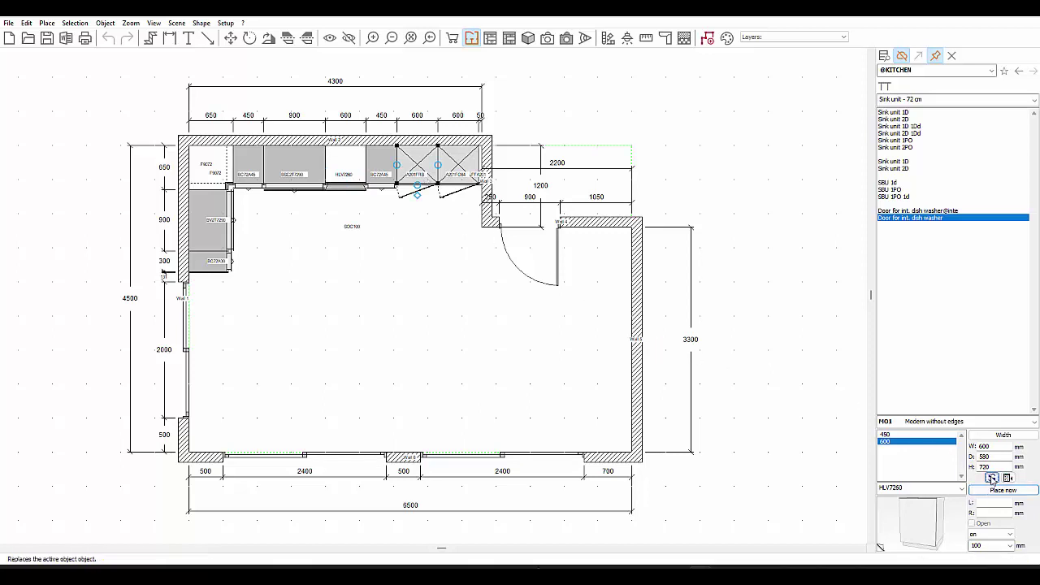